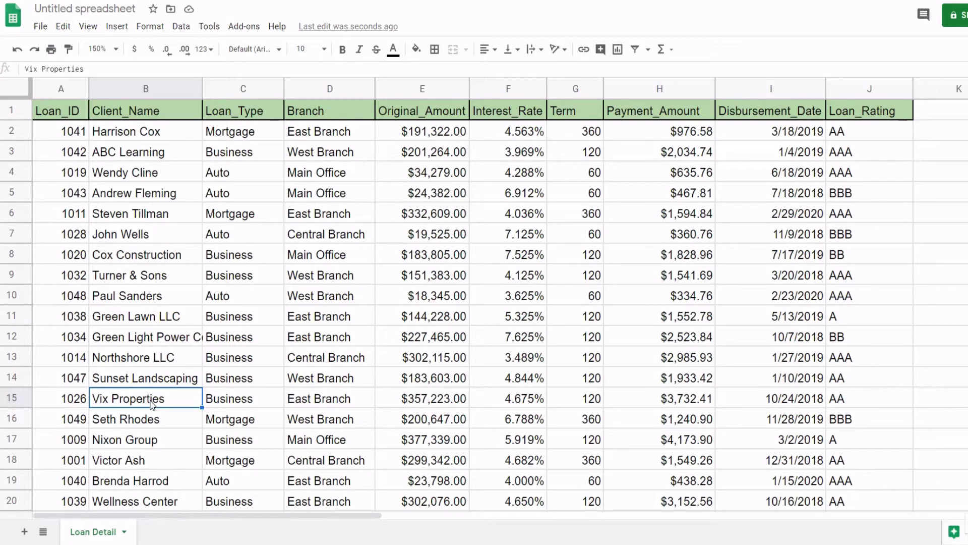
# - Add a new sheet and name it Results
pyautogui.click(24, 530)
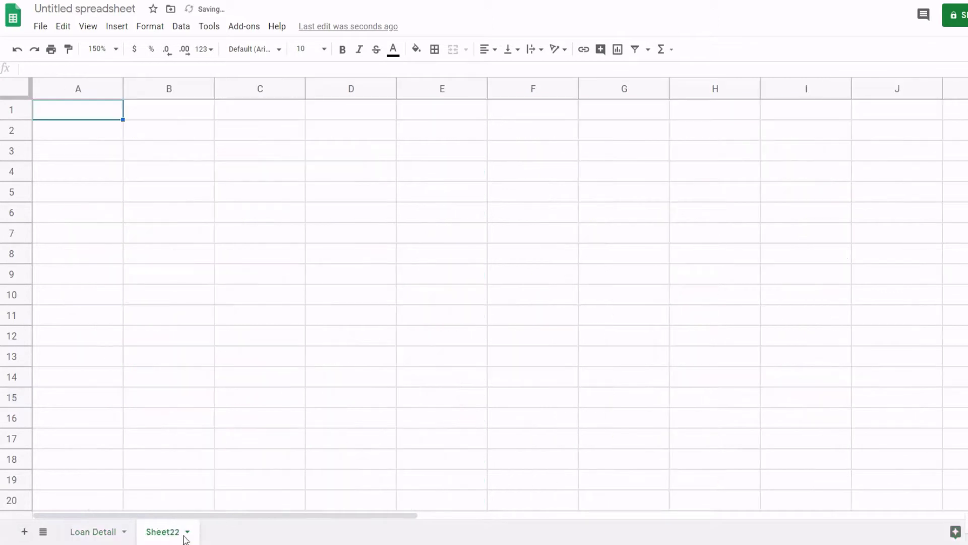
pyautogui.doubleClick(158, 532)
pyautogui.write('R')
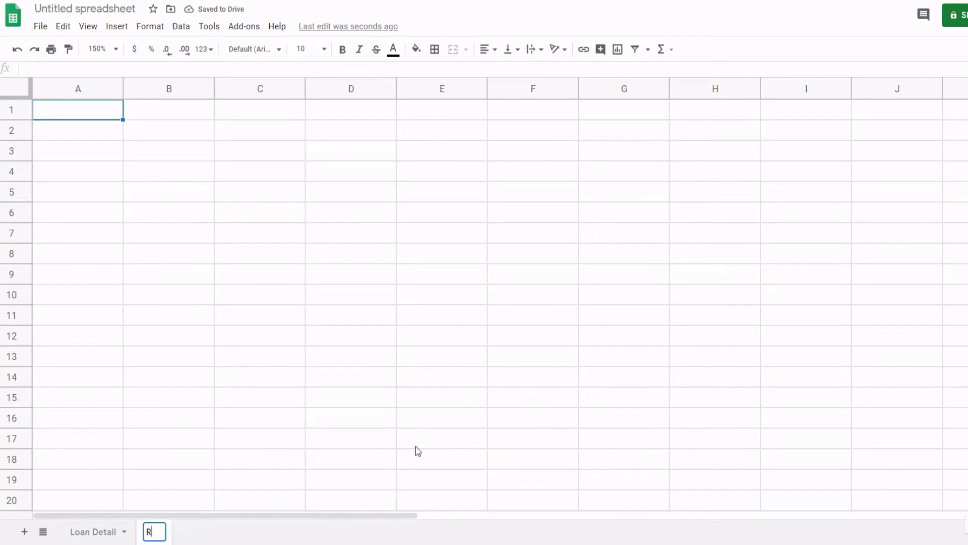
pyautogui.write('esults')
pyautogui.press('Return')
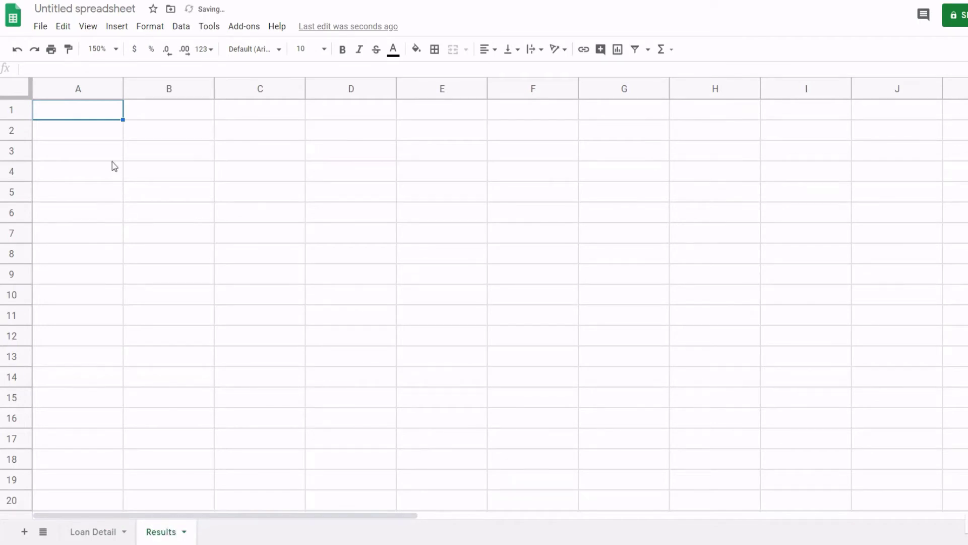
# - In A3, begin a QUERY over the absolute range 'Loan Detail'!$A$1:$J$47
pyautogui.click(112, 159)
pyautogui.write('=Query')
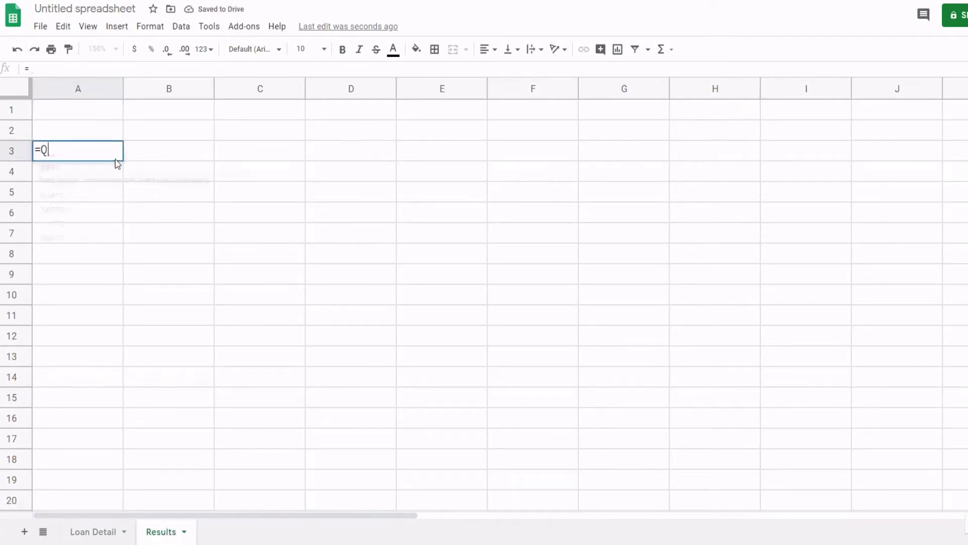
pyautogui.press('Tab')
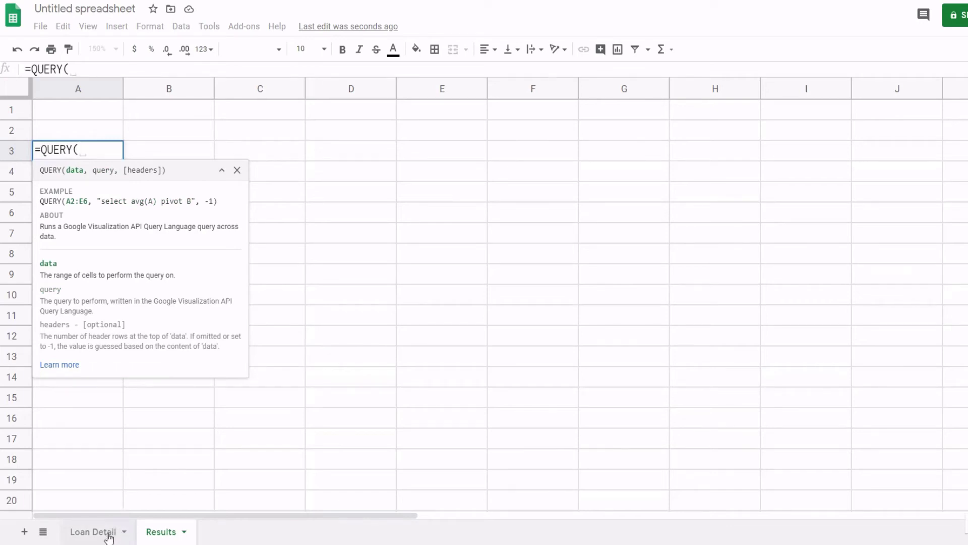
pyautogui.click(108, 536)
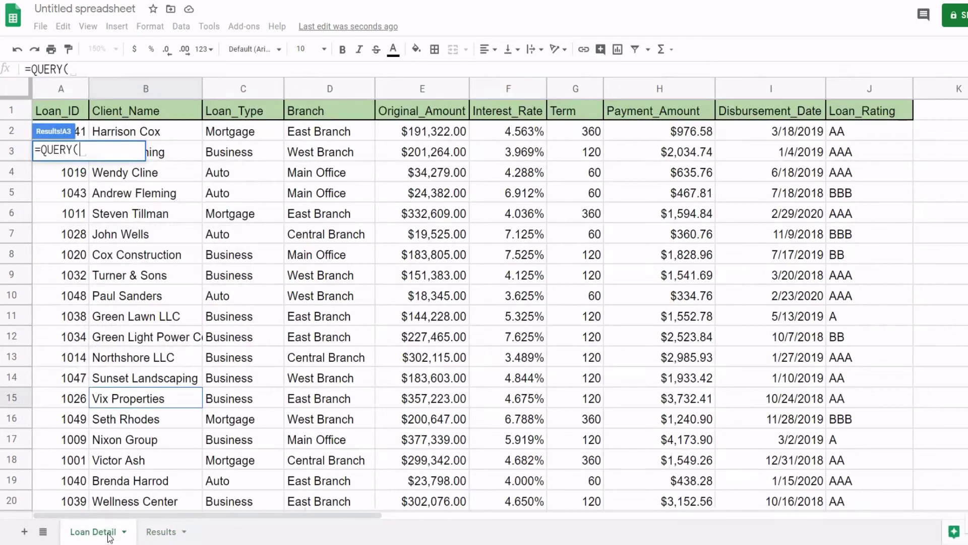
pyautogui.click(59, 112)
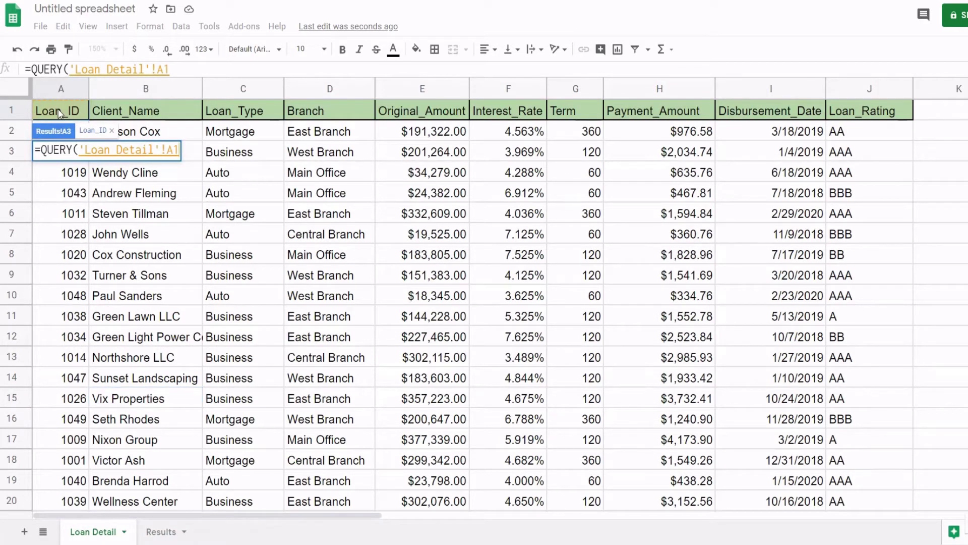
pyautogui.hotkey('ctrl', 'shift', 'Right')
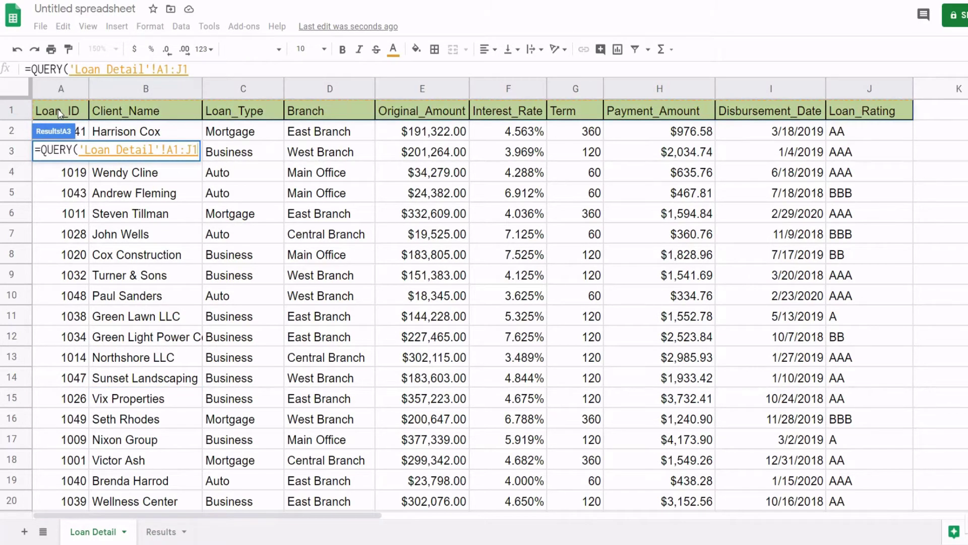
pyautogui.hotkey('ctrl', 'shift', 'Down')
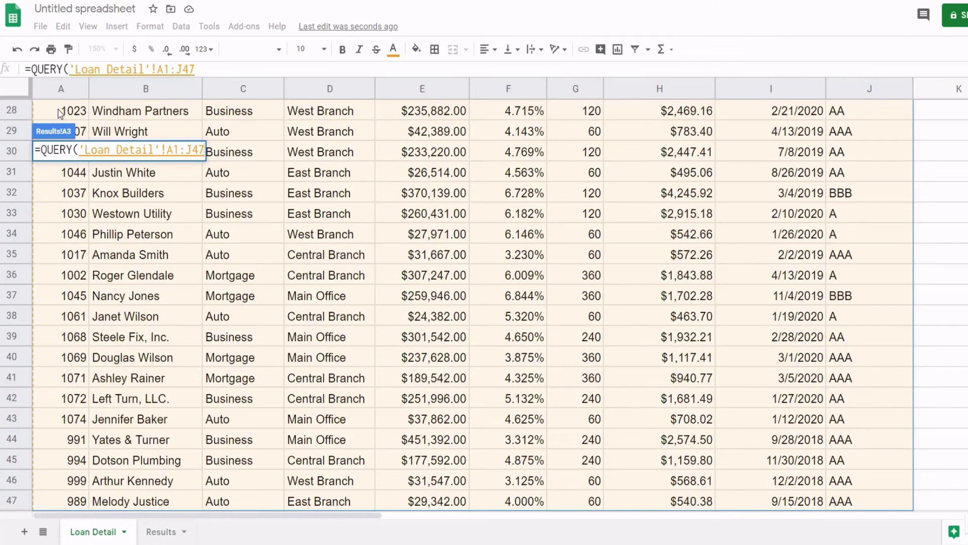
pyautogui.press('F4')
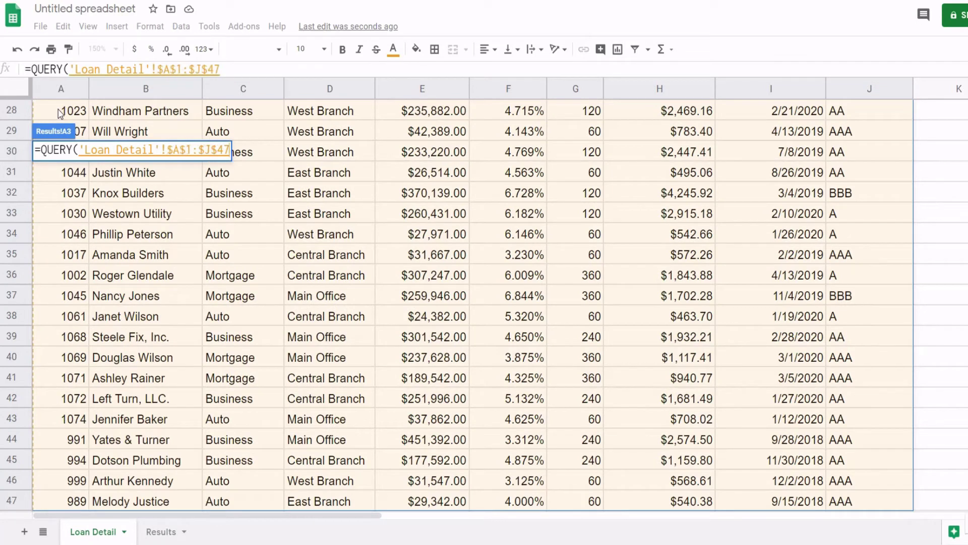
# - Complete the formula as =QUERY('Loan Detail'!$A$1:$J$47,"Select *",1) to list every loan
pyautogui.write(', ')
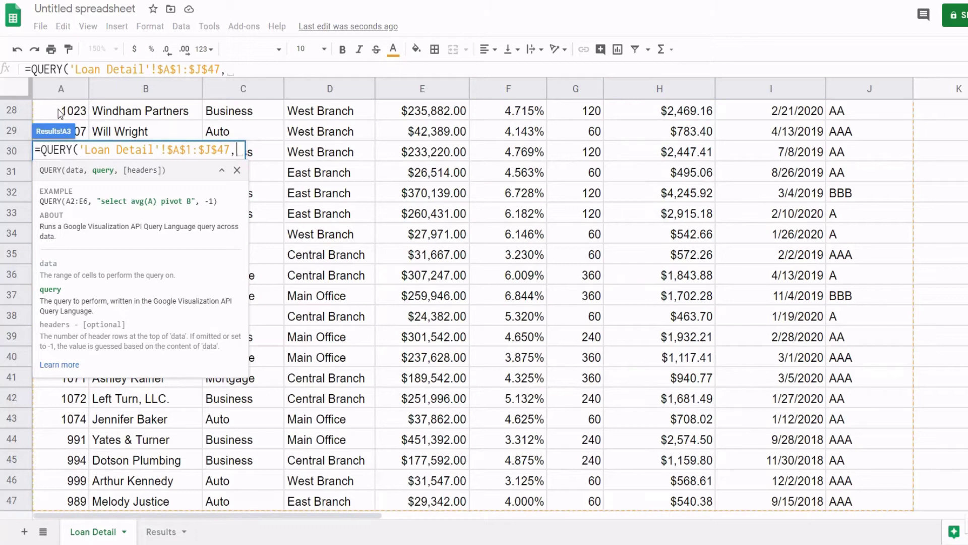
pyautogui.write('"')
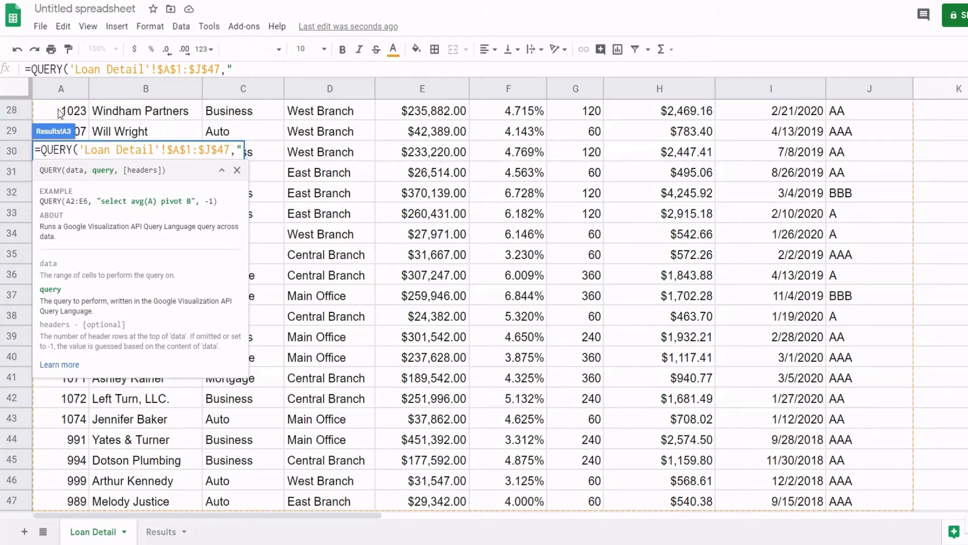
pyautogui.write('Select ')
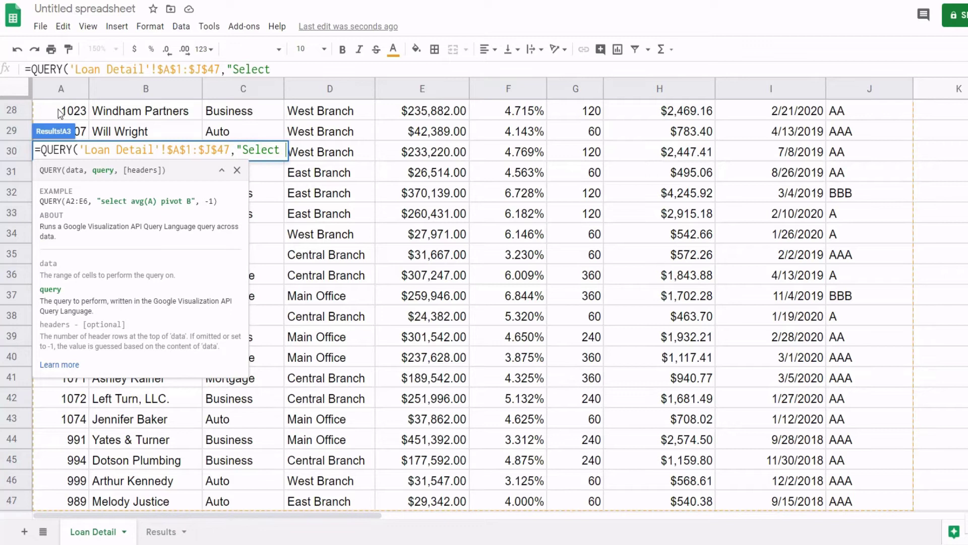
pyautogui.write('*"')
pyautogui.write(',')
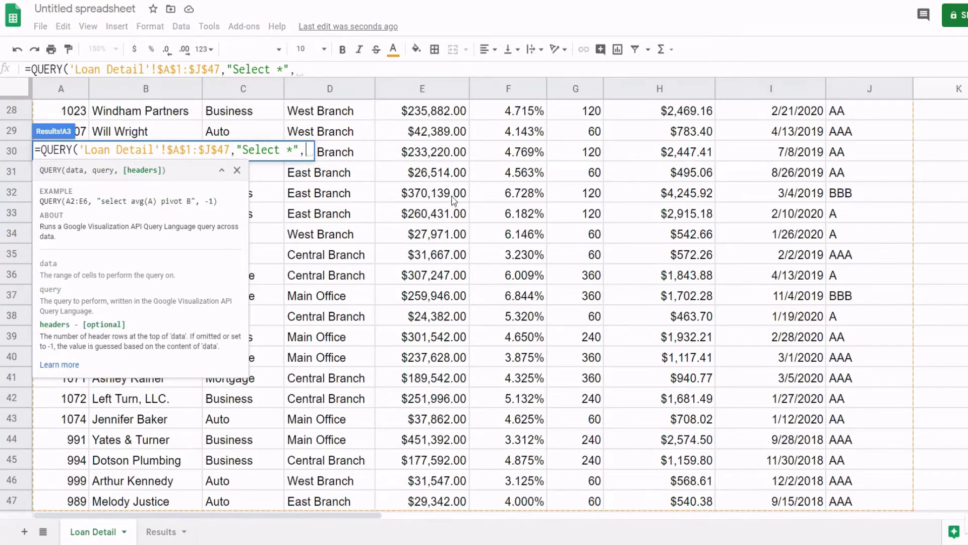
pyautogui.scroll(9, 454, 202)
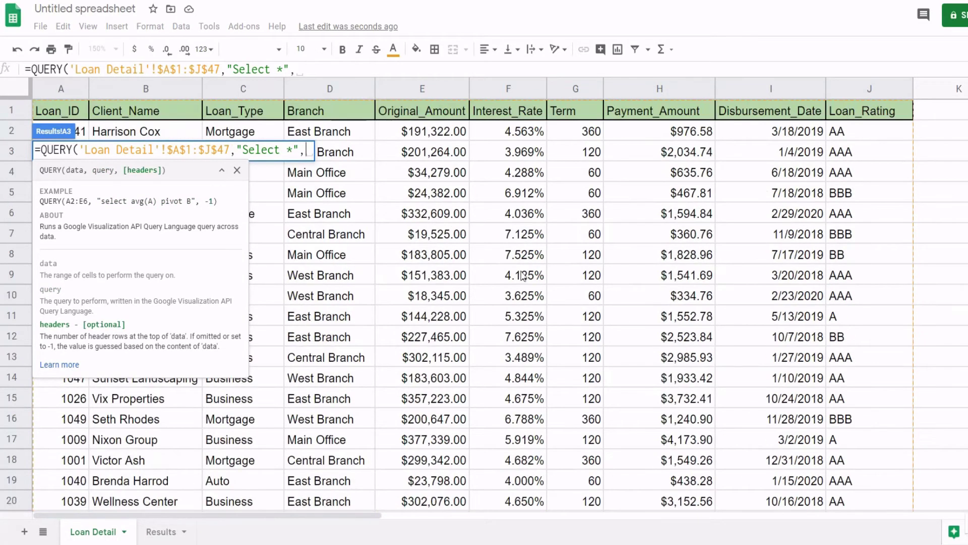
pyautogui.write('1)')
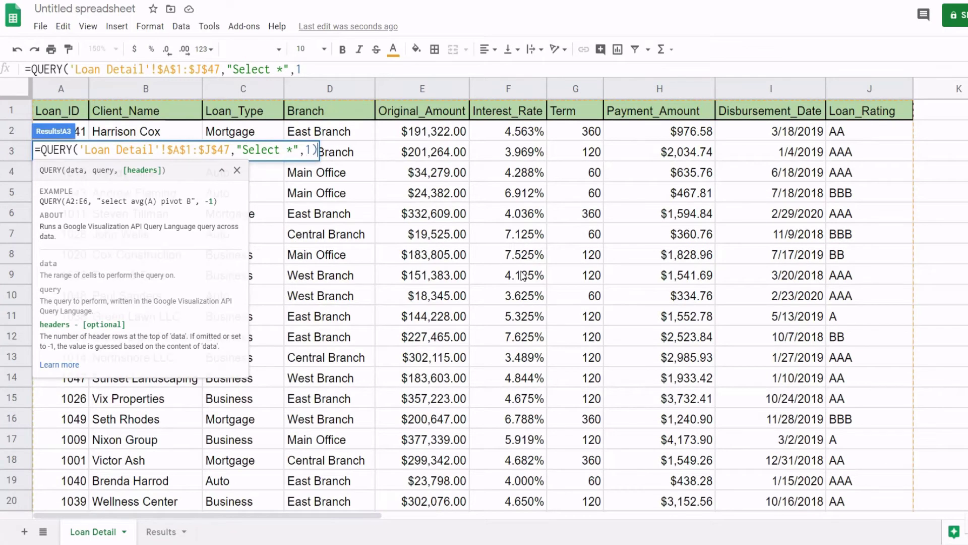
pyautogui.press('Return')
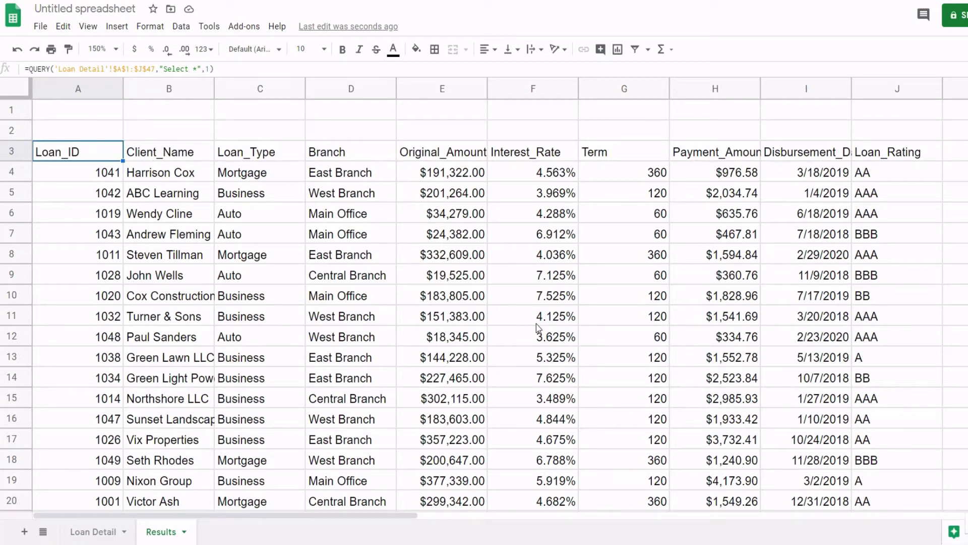
# - Copy the Select * query text from the A3 formula into cell A1
pyautogui.press('F2')
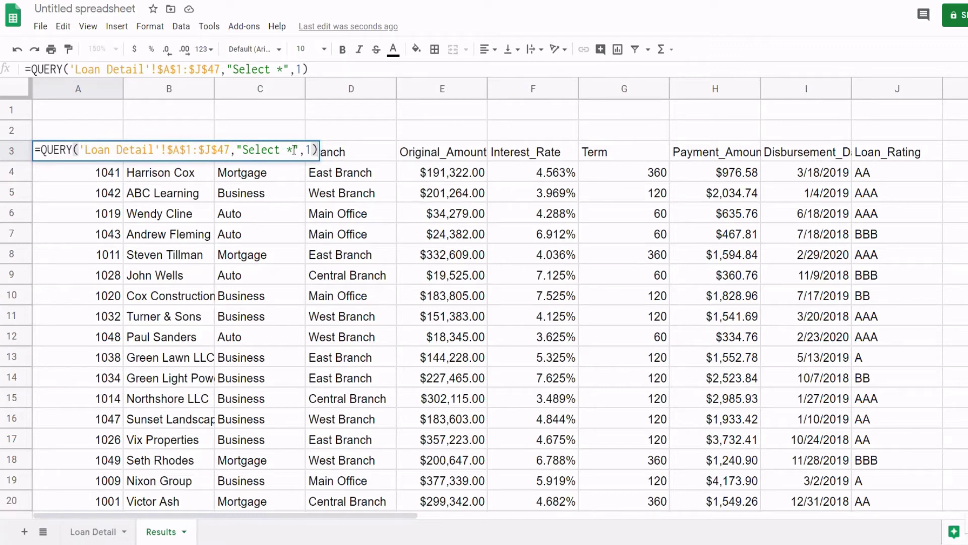
pyautogui.moveTo(293, 150); pyautogui.dragTo(243, 150)
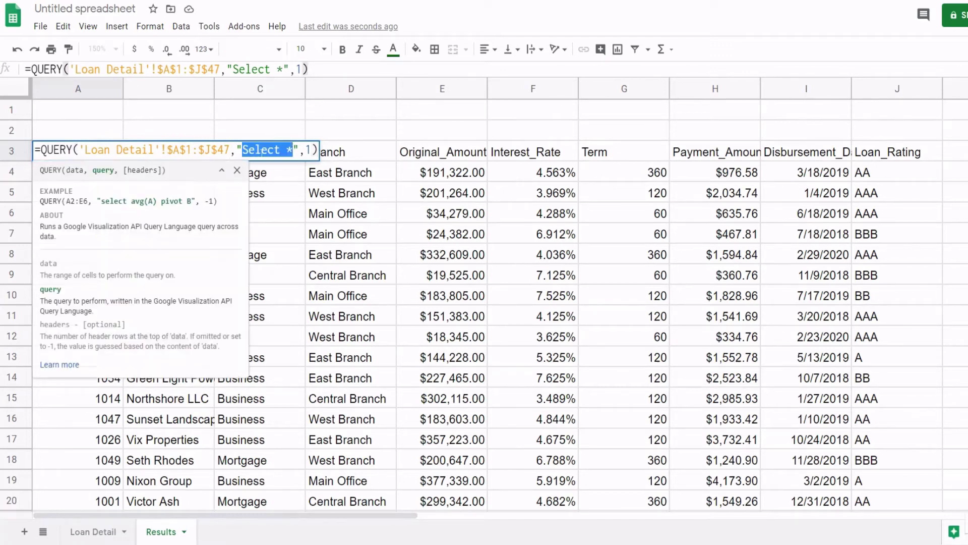
pyautogui.rightClick(260, 152)
pyautogui.click(290, 198)
pyautogui.click(74, 115)
pyautogui.rightClick(75, 118)
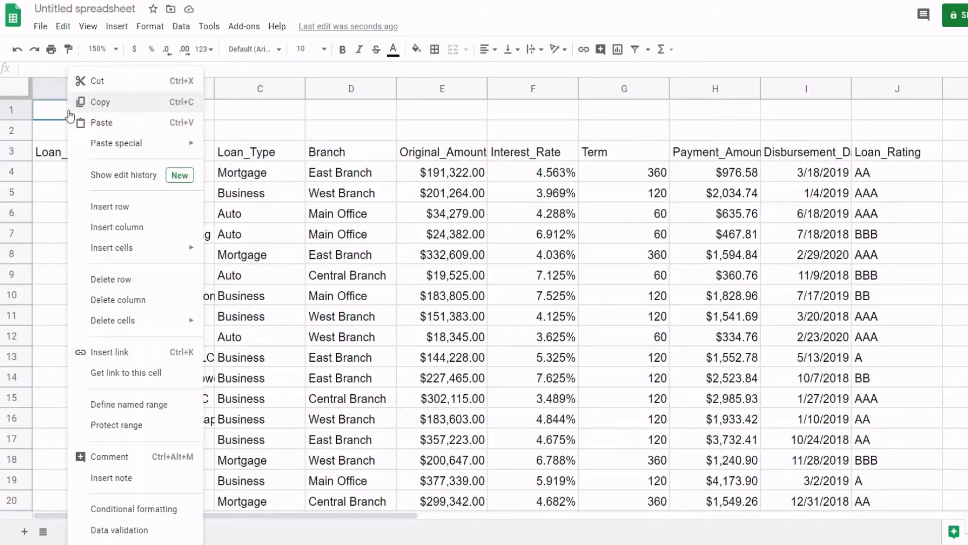
pyautogui.click(102, 124)
# - Replace the quoted "Select *" argument in the A3 formula with a reference to A1
pyautogui.click(88, 164)
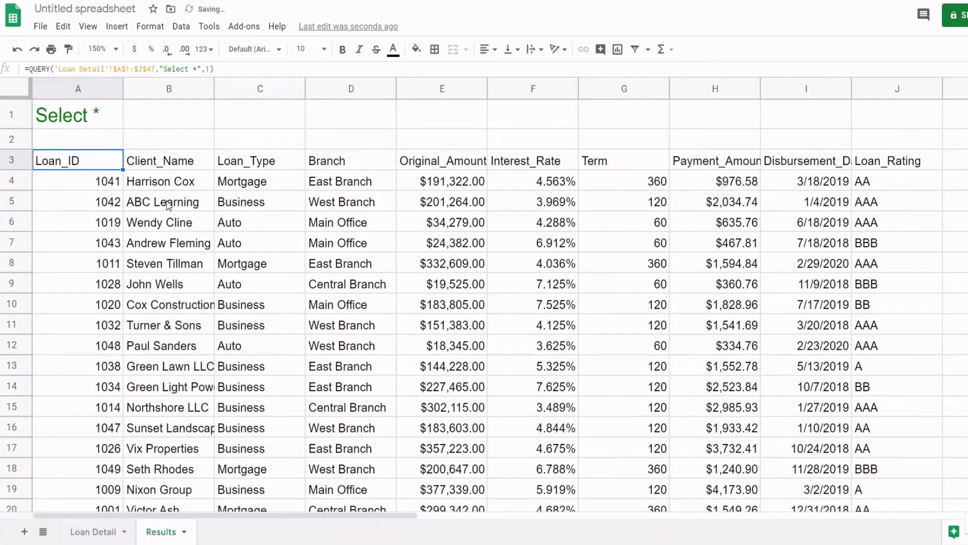
pyautogui.press('F2')
pyautogui.moveTo(302, 158); pyautogui.dragTo(237, 159)
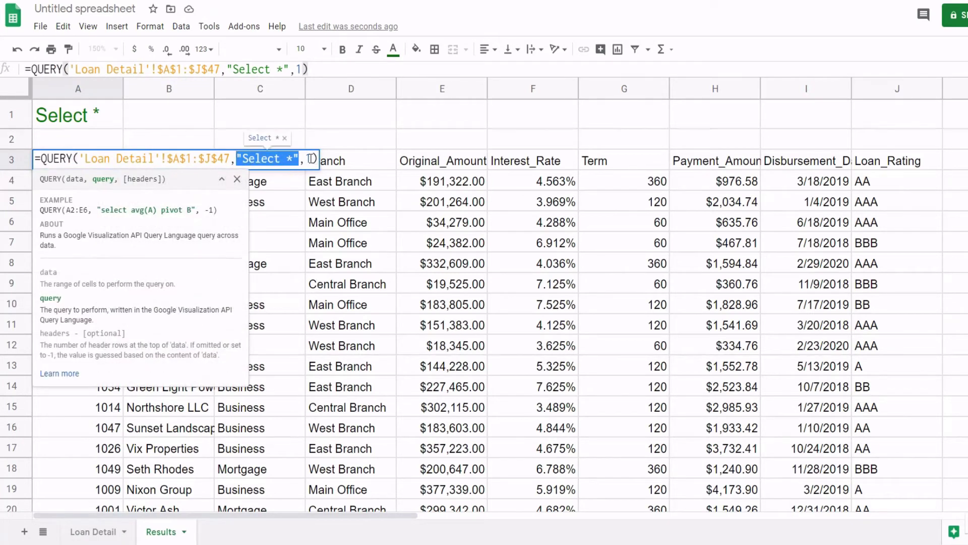
pyautogui.write('a1')
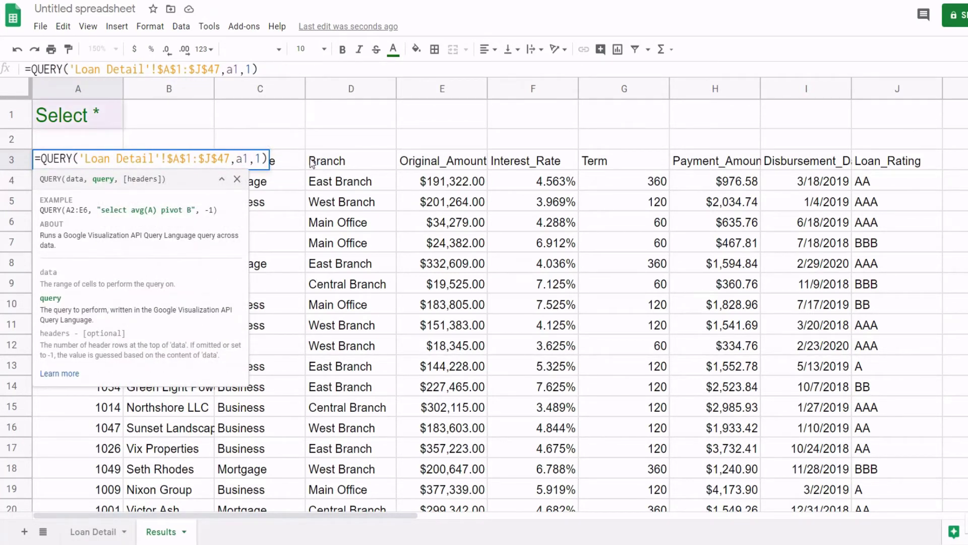
pyautogui.press('Return')
pyautogui.click(116, 121)
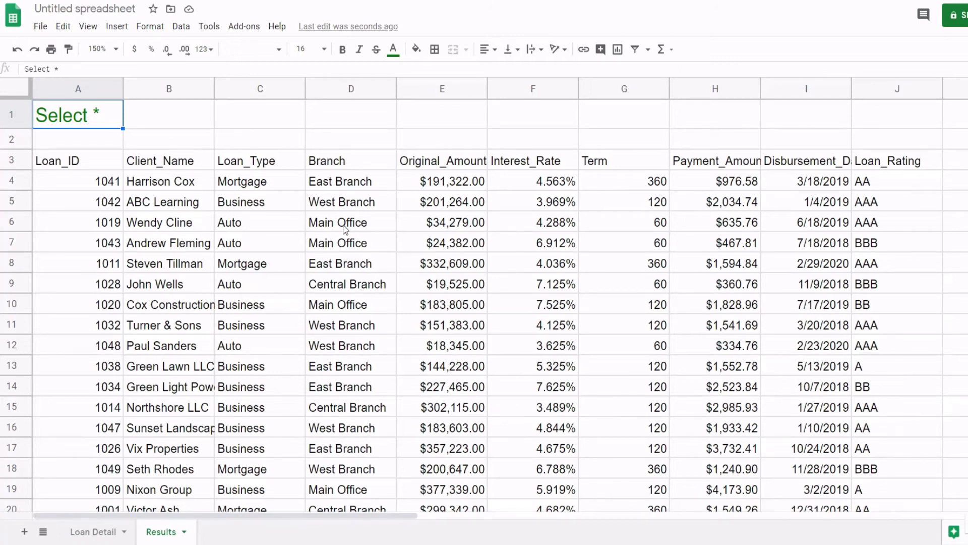
# - Change the A1 query to Select * where D like '%Main%' for the 11 Main Office loans
pyautogui.doubleClick(108, 117)
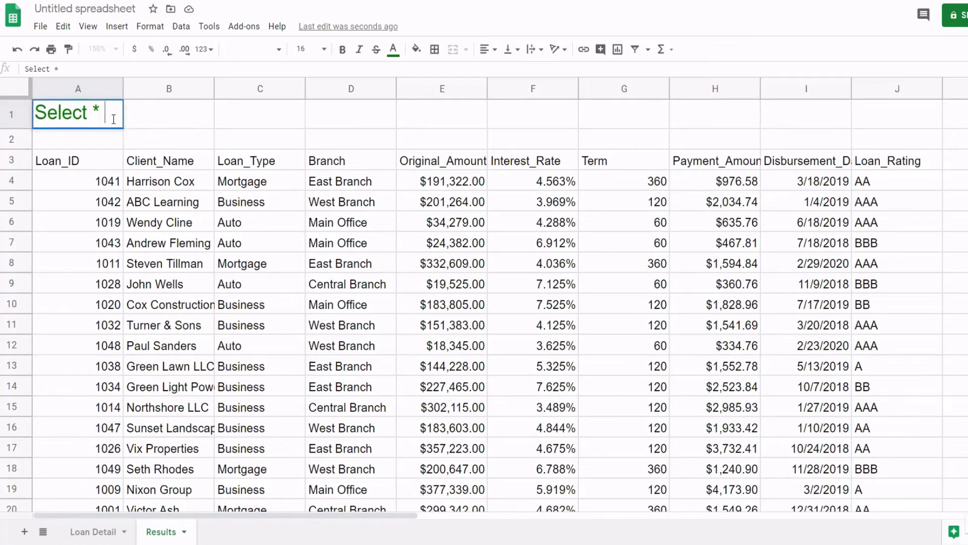
pyautogui.write('where')
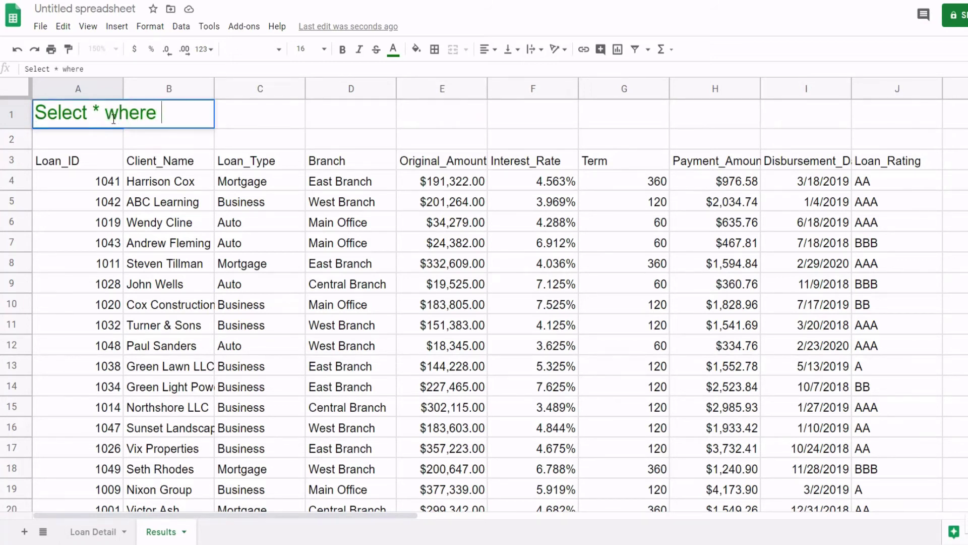
pyautogui.write(' D like')
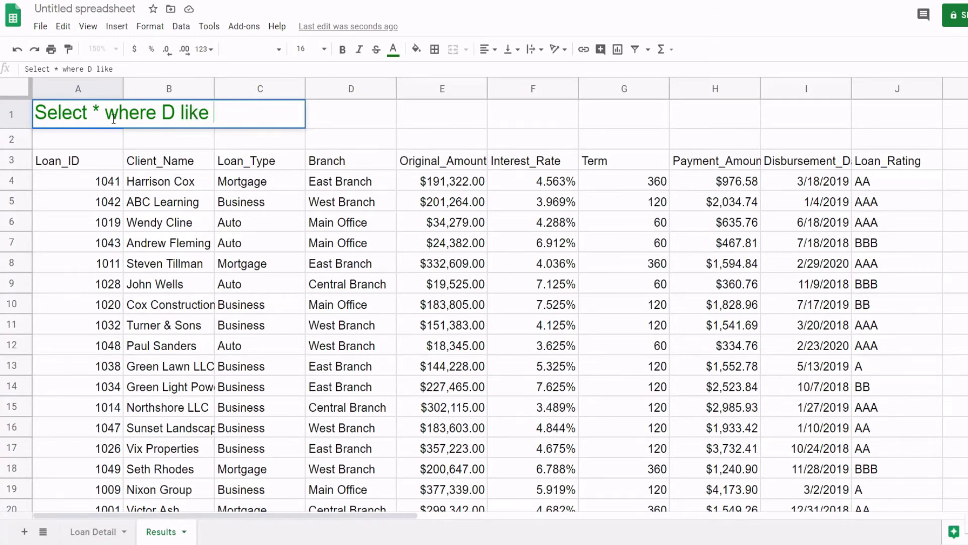
pyautogui.write(" '")
pyautogui.write('%Main%')
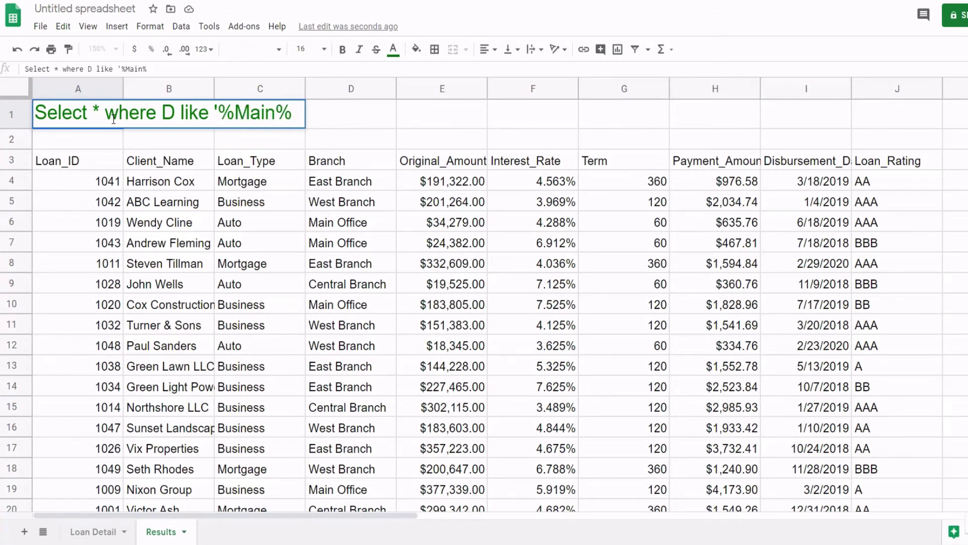
pyautogui.write("'")
pyautogui.press('Return')
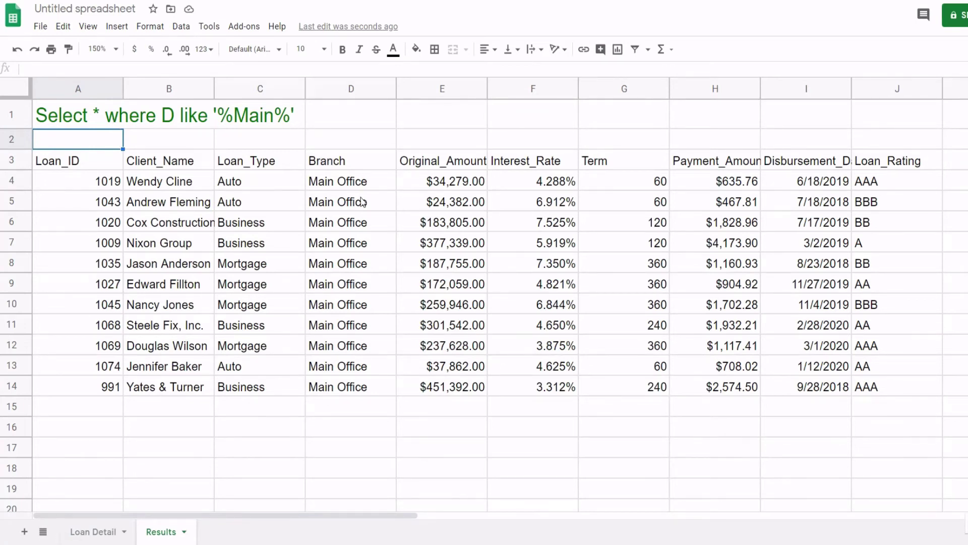
pyautogui.press('Up')
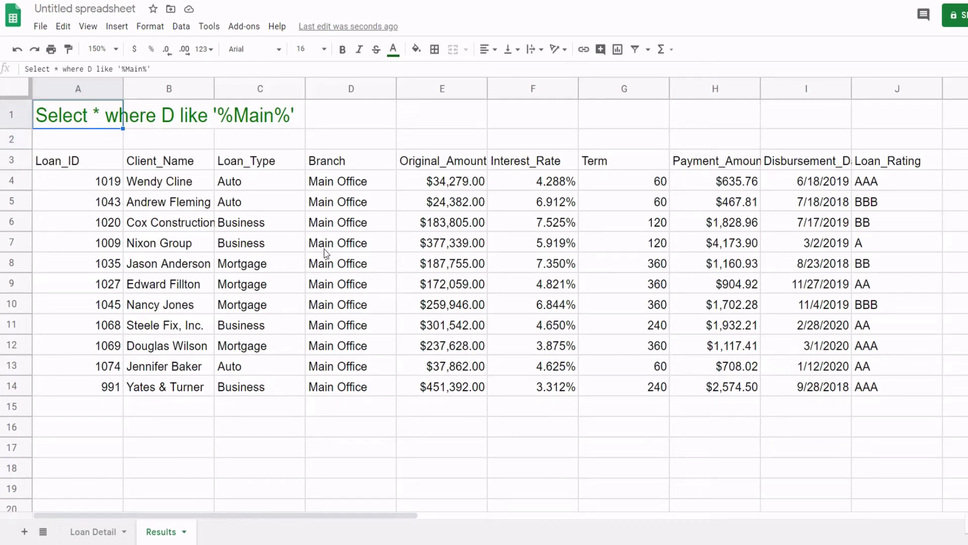
# - Insert Not so A1 reads where Not D like '%Main%', then check the remaining branches
pyautogui.press('F2')
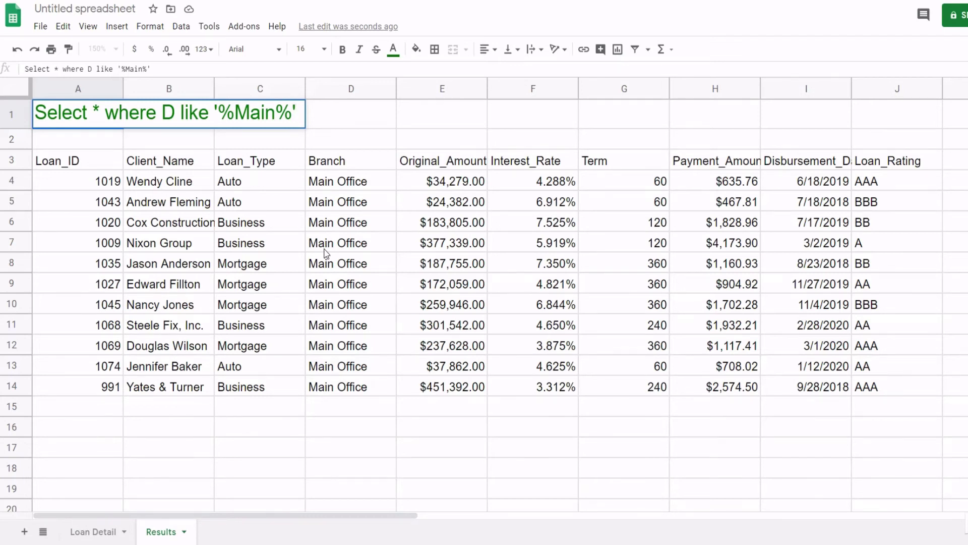
pyautogui.click(156, 112)
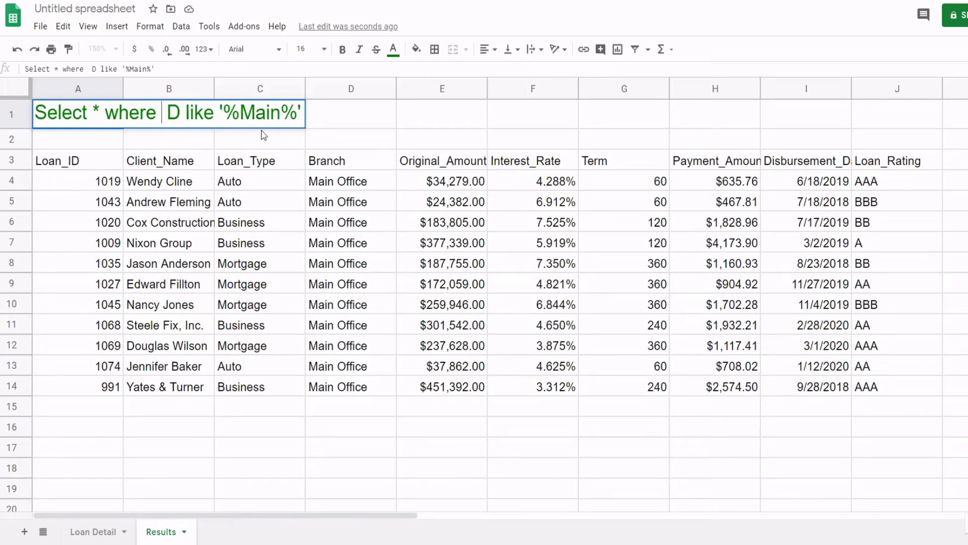
pyautogui.write('Not')
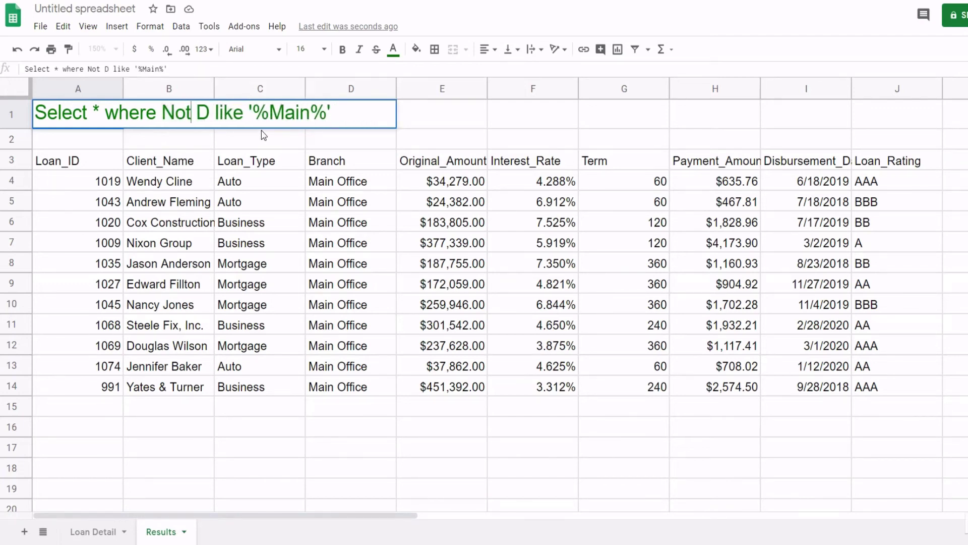
pyautogui.press('Return')
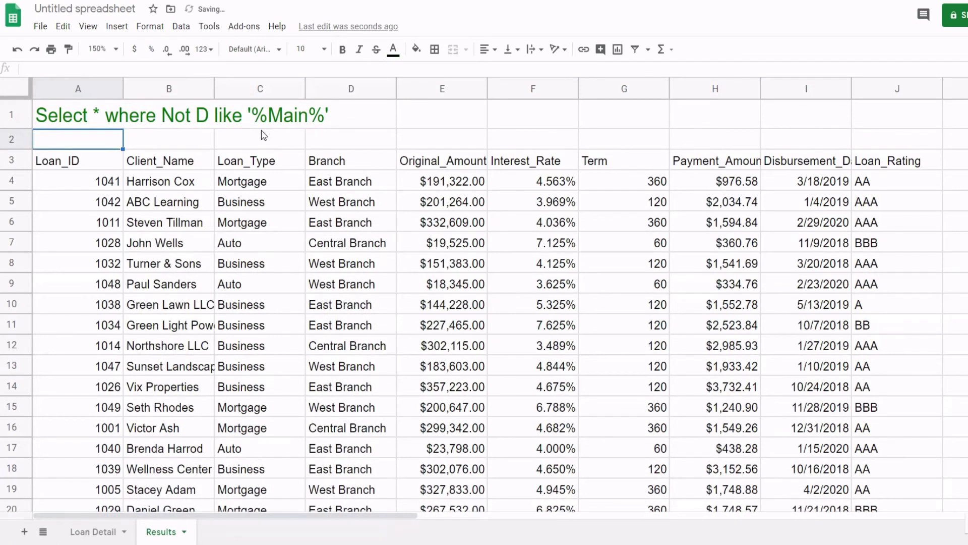
pyautogui.click(353, 284)
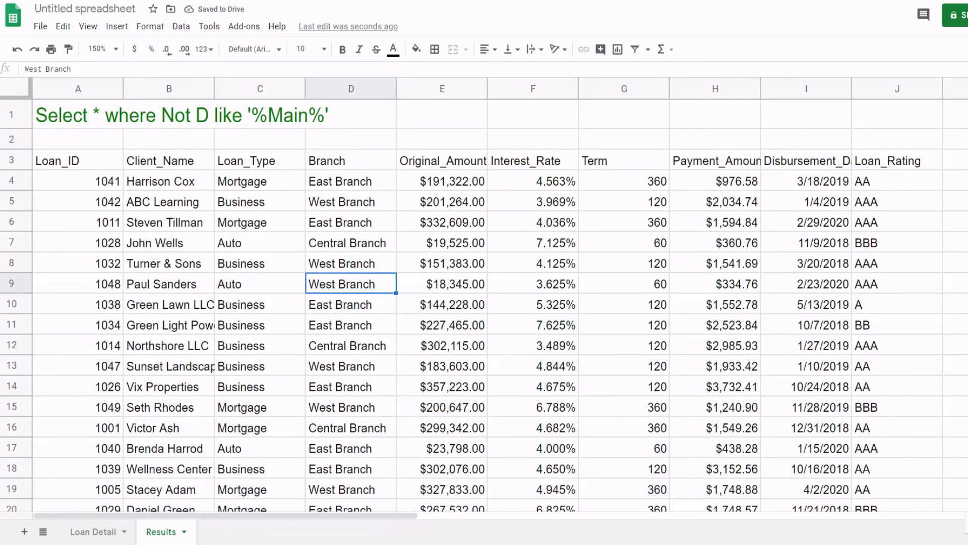
pyautogui.scroll(-7, 360, 279)
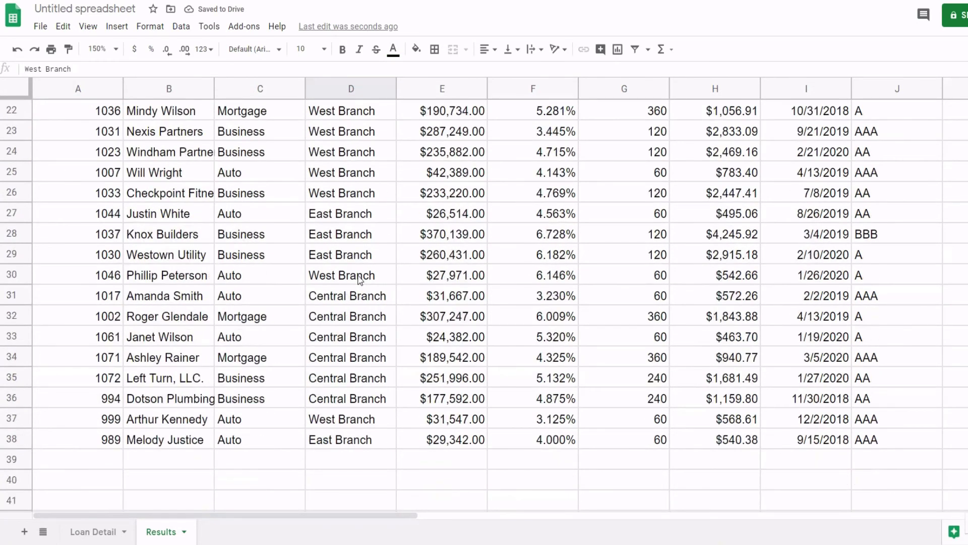
pyautogui.scroll(7, 360, 280)
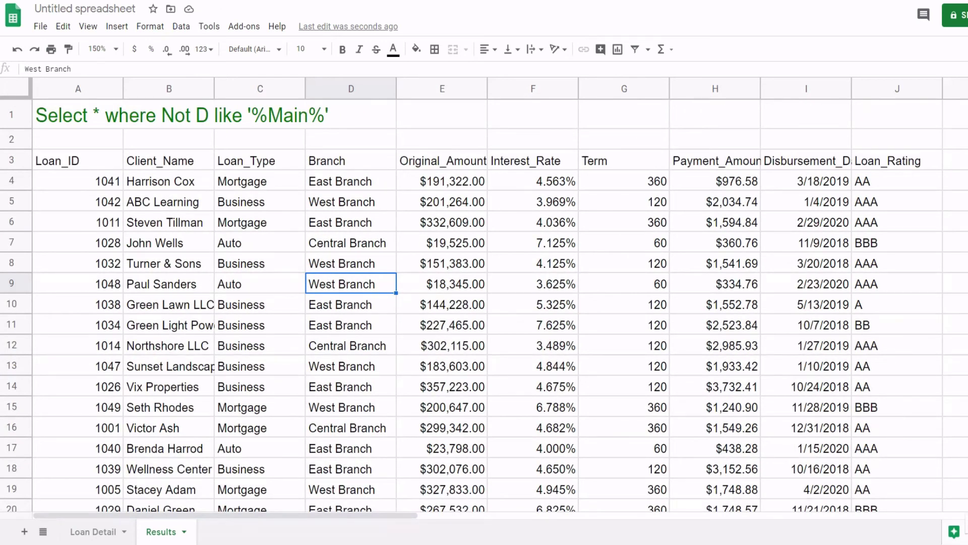
# - Replace the A1 condition with B contains 'LLC', leaving the three LLC client loans
pyautogui.click(247, 304)
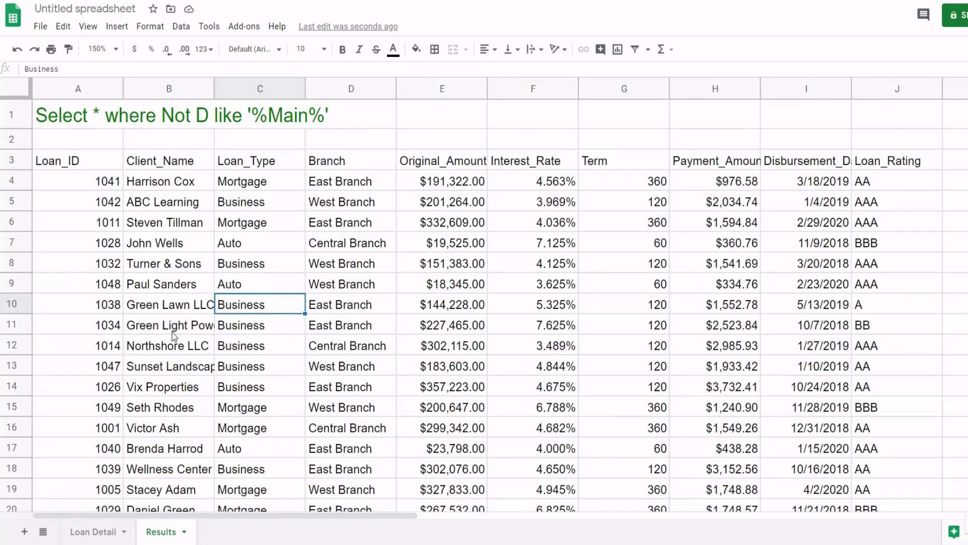
pyautogui.click(104, 126)
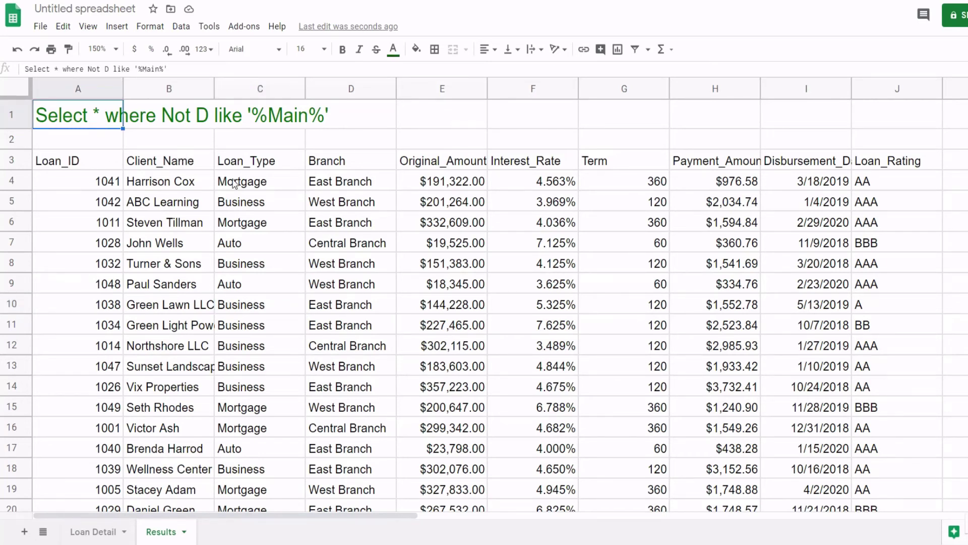
pyautogui.press('Return')
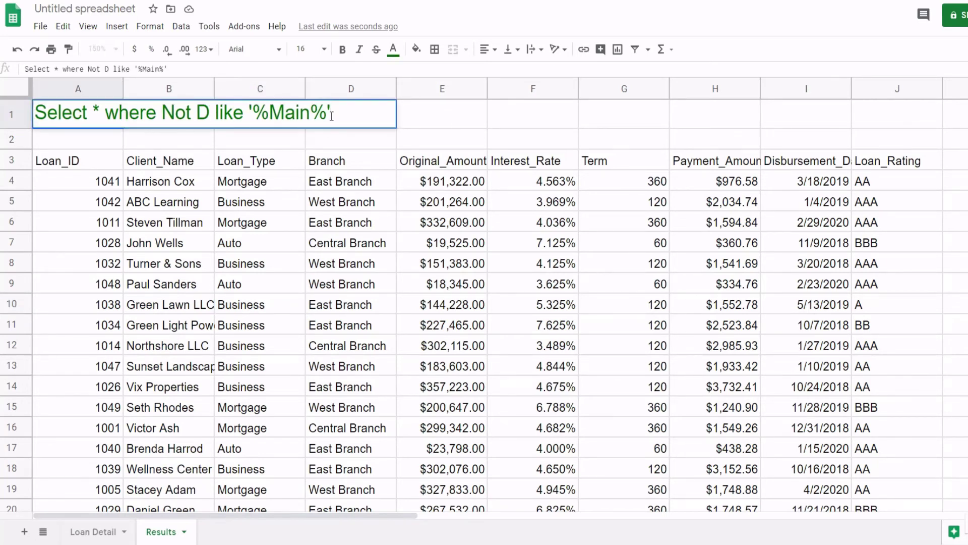
pyautogui.moveTo(331, 112); pyautogui.dragTo(163, 112)
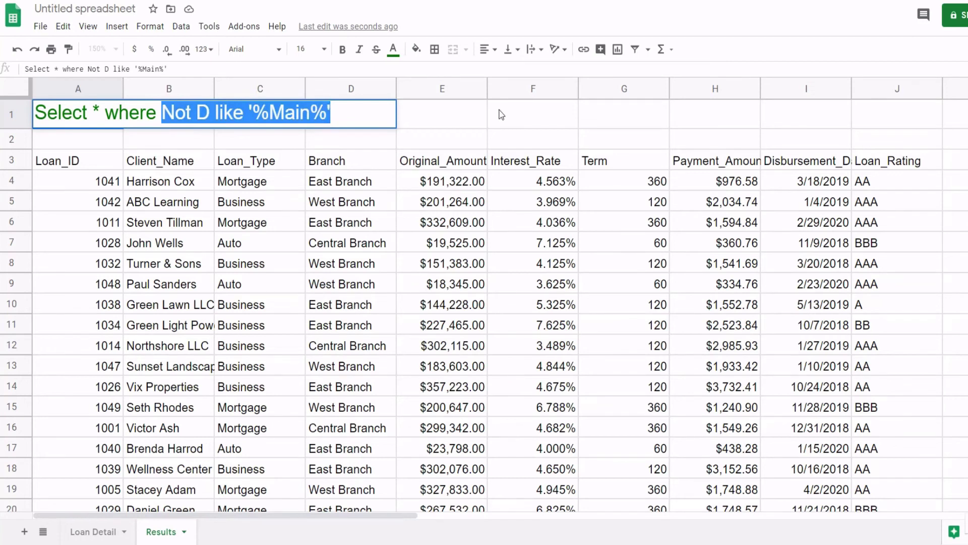
pyautogui.write('B')
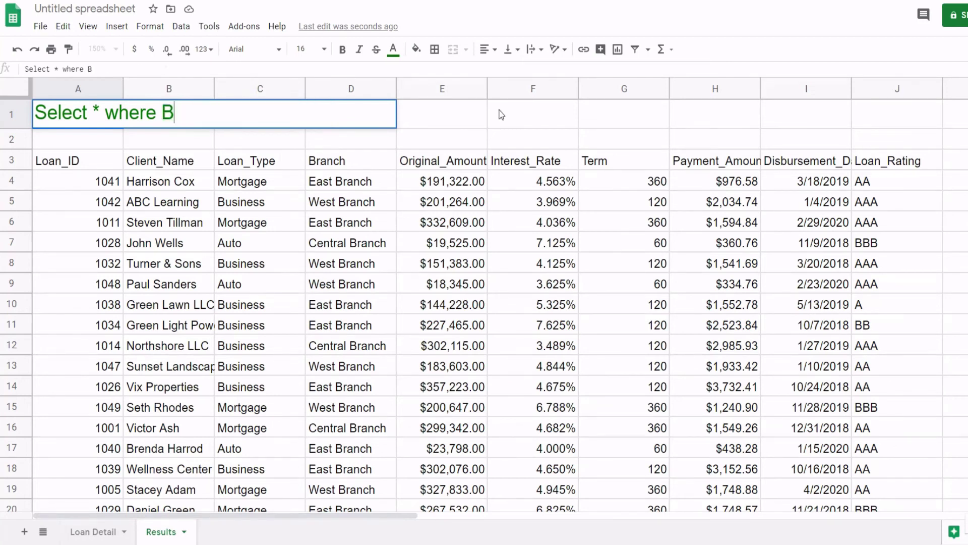
pyautogui.write(" contains '")
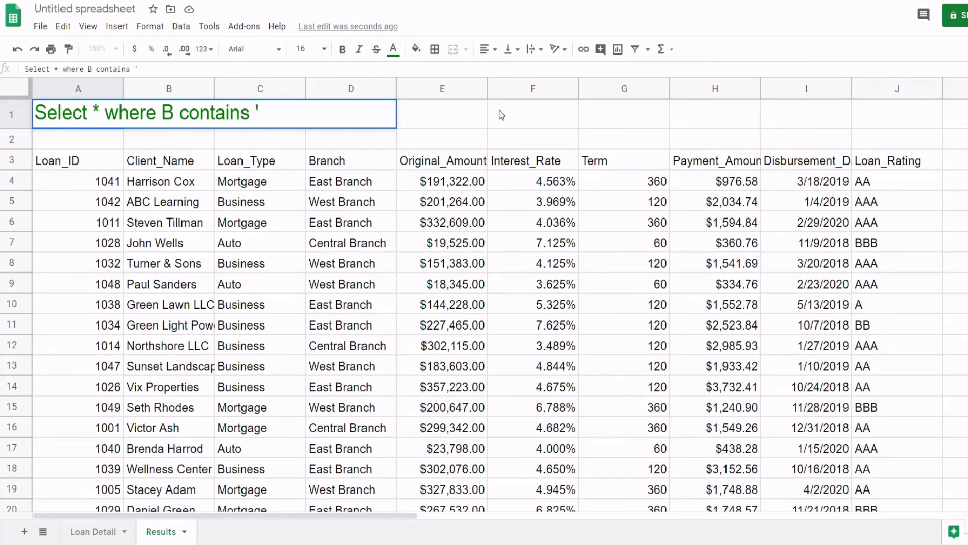
pyautogui.write("LLC'")
pyautogui.press('Return')
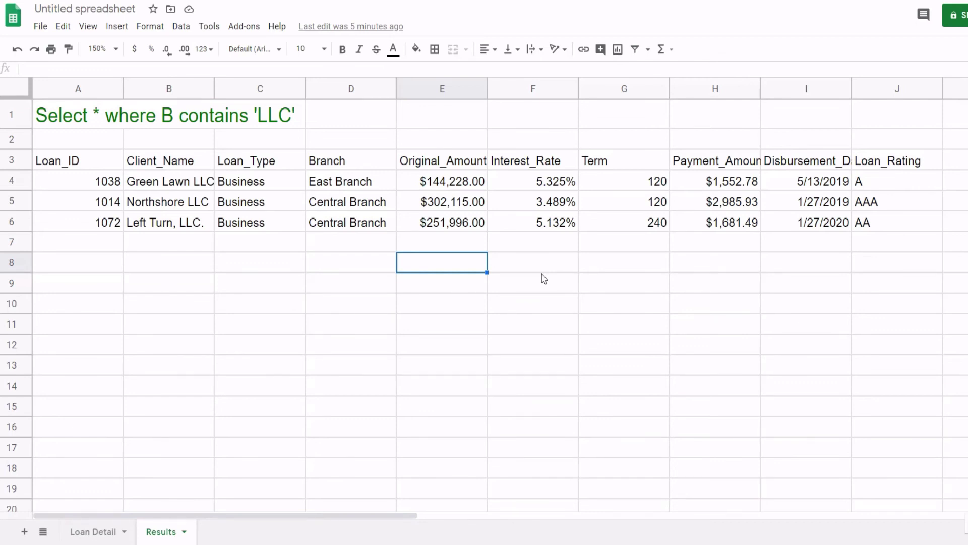
# - Delete the where B contains 'LLC' clause so the A1 query is just Select *
pyautogui.click(82, 116)
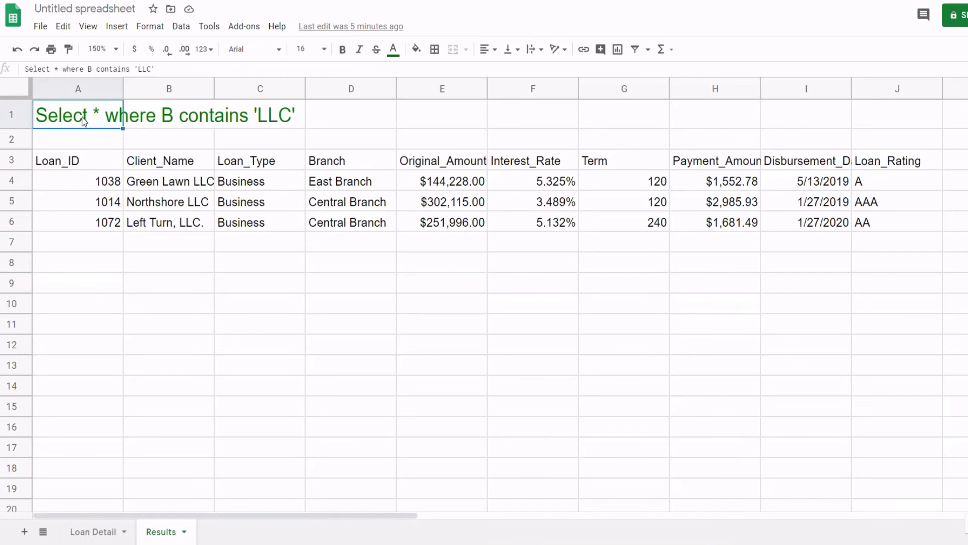
pyautogui.moveTo(155, 69); pyautogui.dragTo(63, 69)
pyautogui.press('BackSpace')
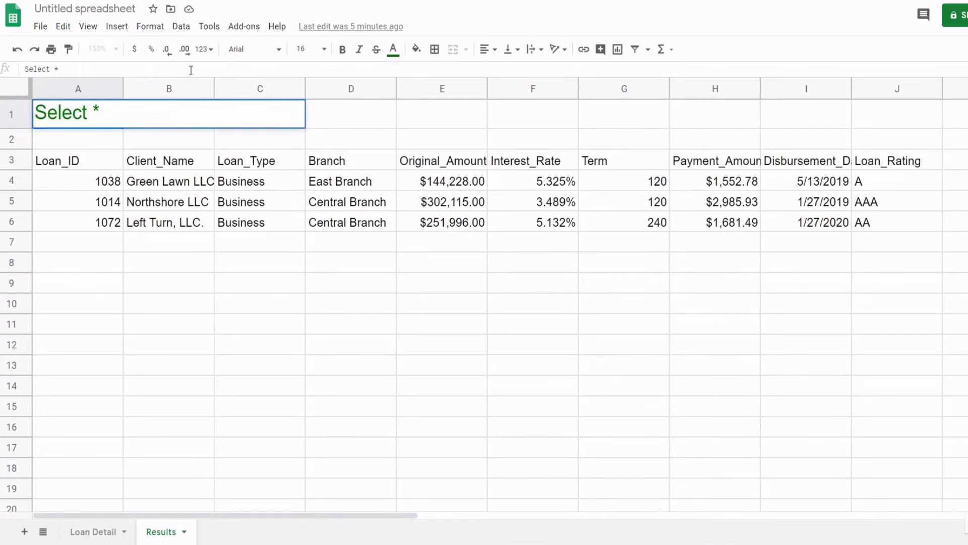
pyautogui.press('Return')
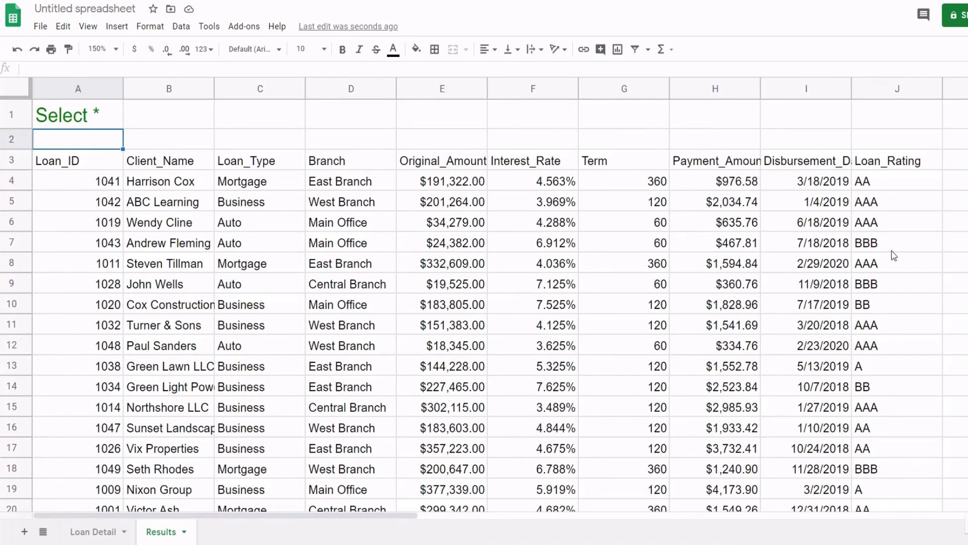
pyautogui.press('Up')
# - Append Where J like '___' to the A1 query and check the 22 AAA and BBB loans
pyautogui.press('Return')
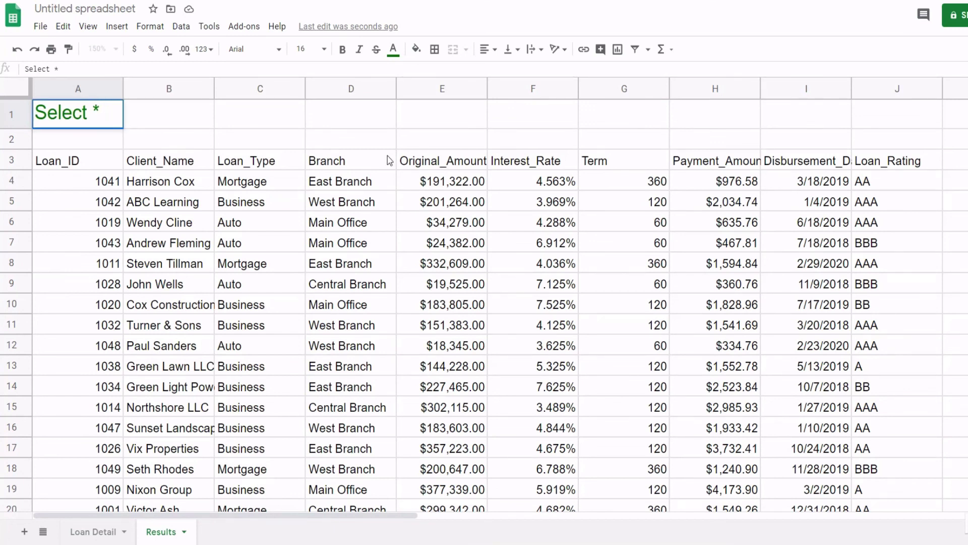
pyautogui.write('Where ')
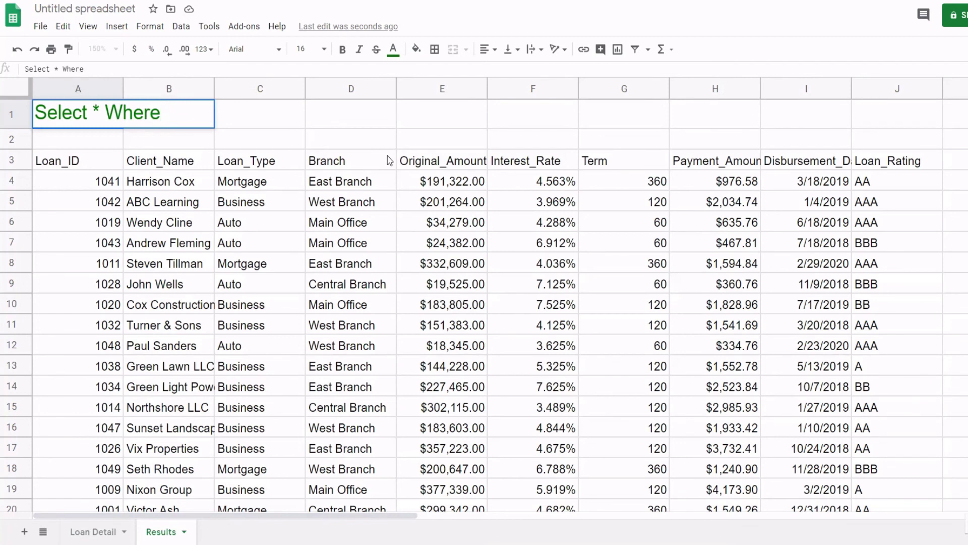
pyautogui.write('J like')
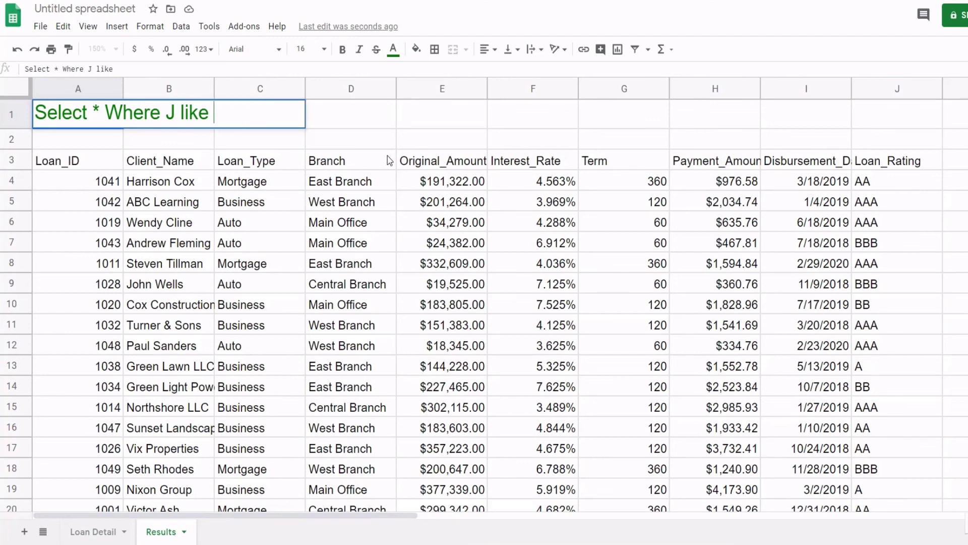
pyautogui.write(" '___")
pyautogui.write("'")
pyautogui.press('Return')
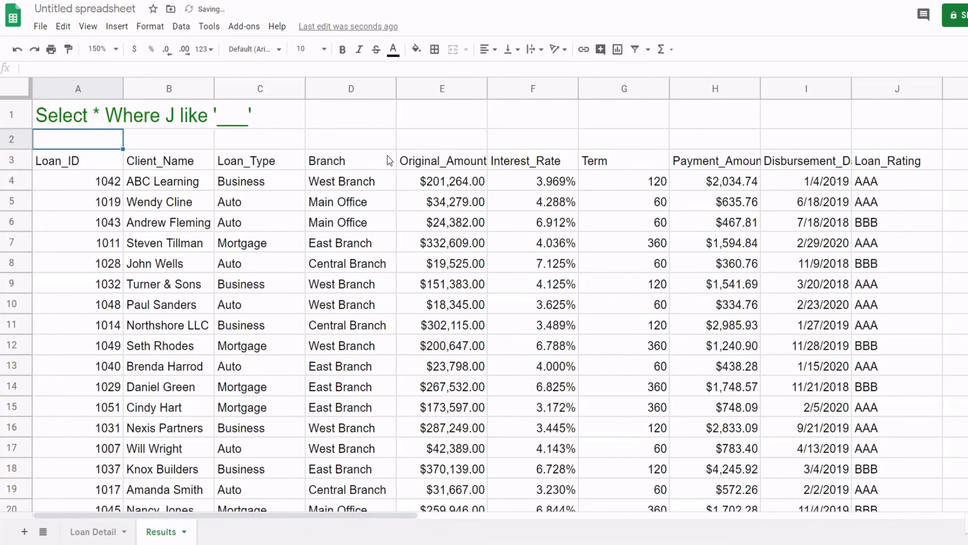
pyautogui.click(896, 242)
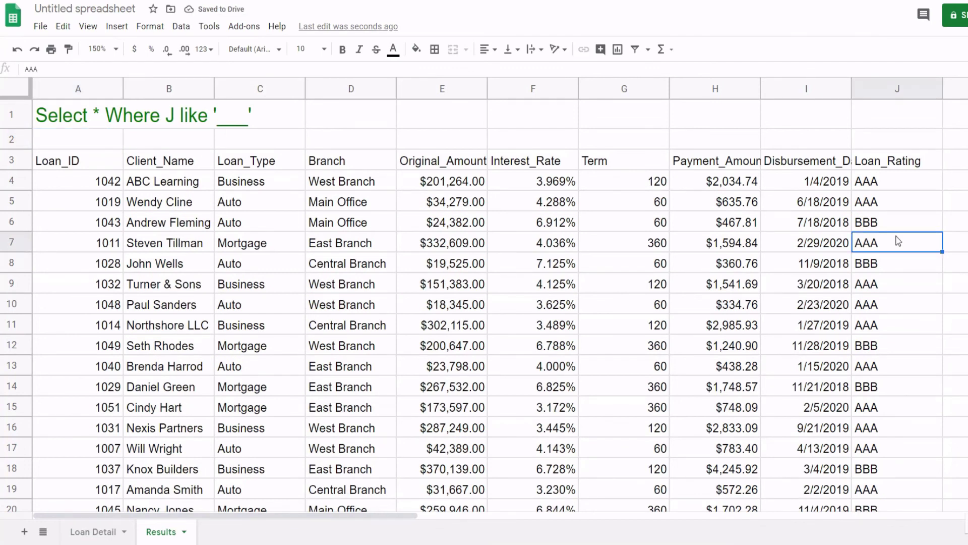
pyautogui.scroll(-2, 897, 239)
pyautogui.scroll(-3, 898, 239)
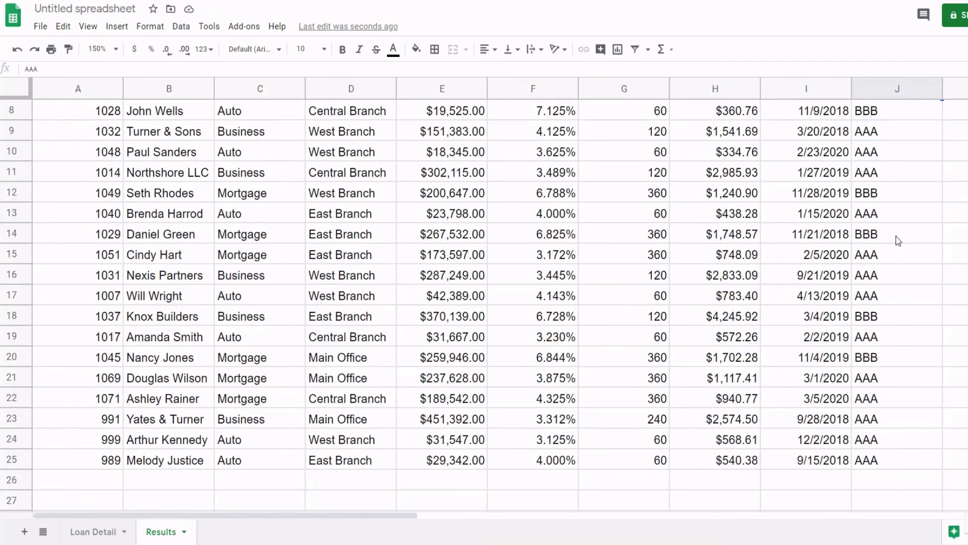
pyautogui.scroll(5, 897, 237)
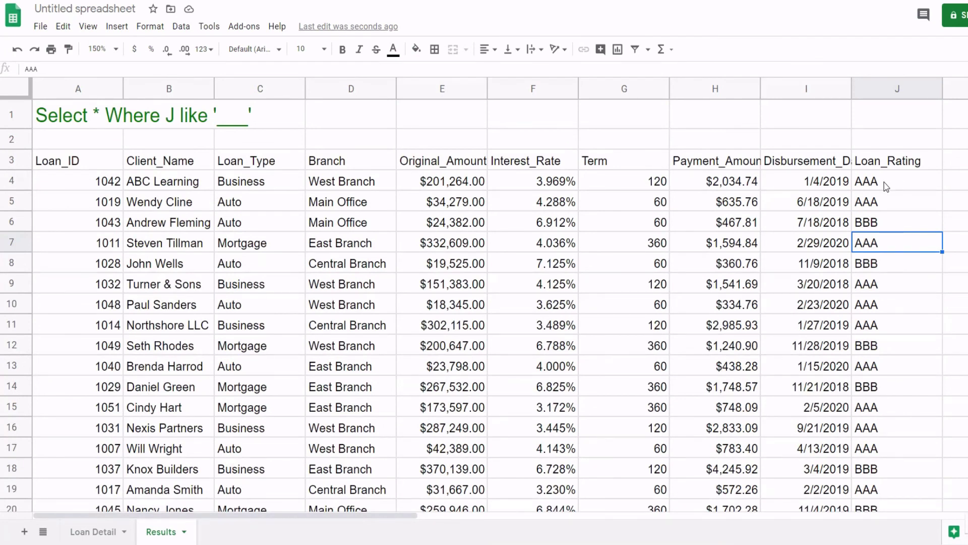
pyautogui.click(349, 383)
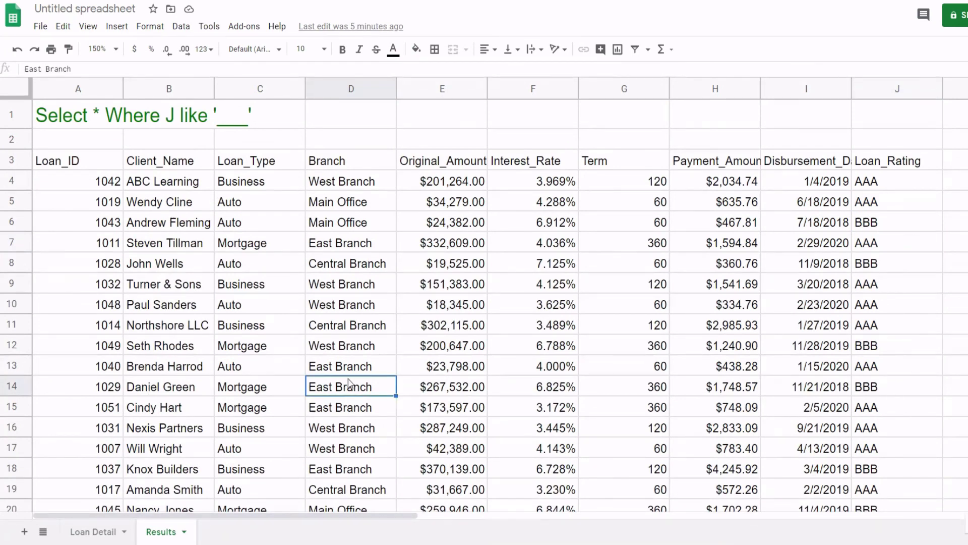